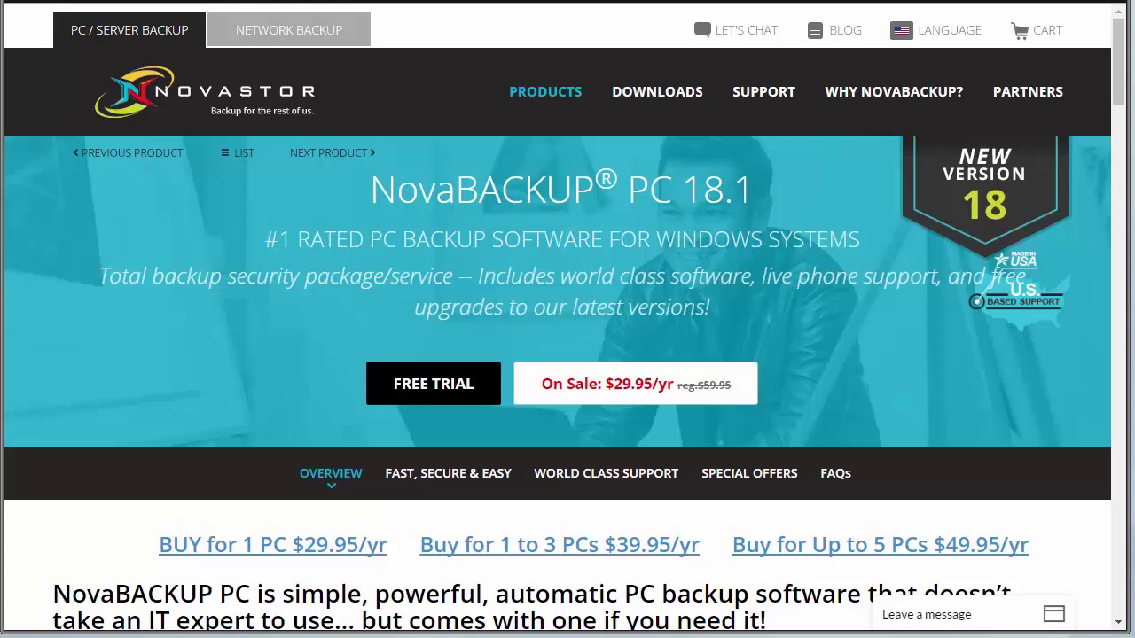
Step: Scroll down the NovaBACKUP PC 18.1 product page and back to the top
{"action": "scroll", "coordinate": [537, 312], "scroll_direction": "down", "scroll_amount": 3}
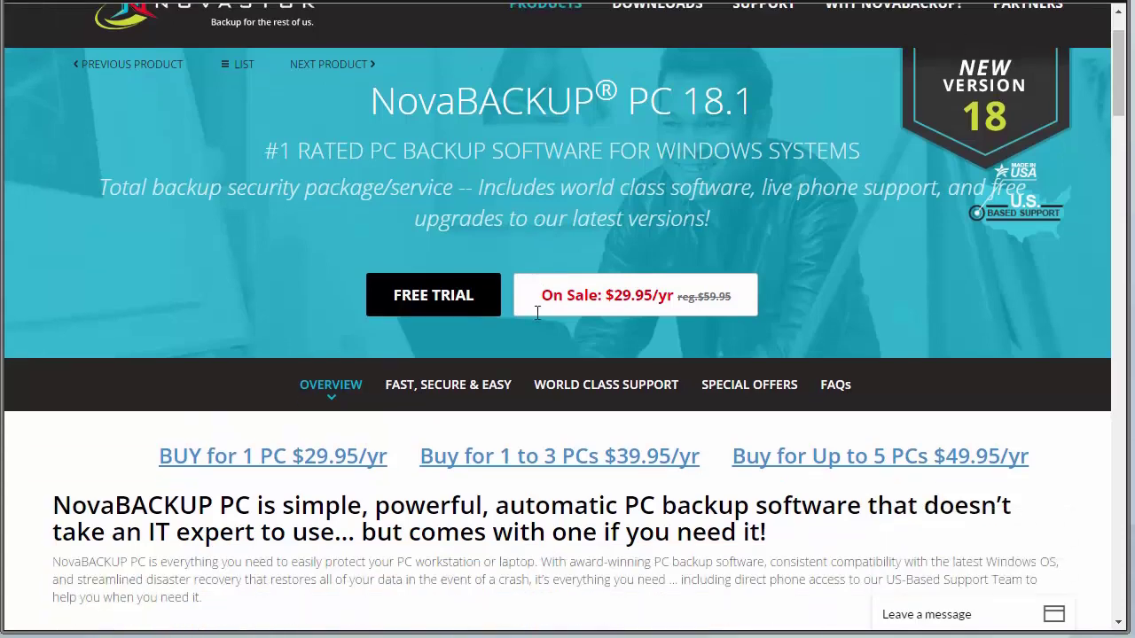
{"action": "scroll", "coordinate": [537, 312], "scroll_direction": "up", "scroll_amount": 3}
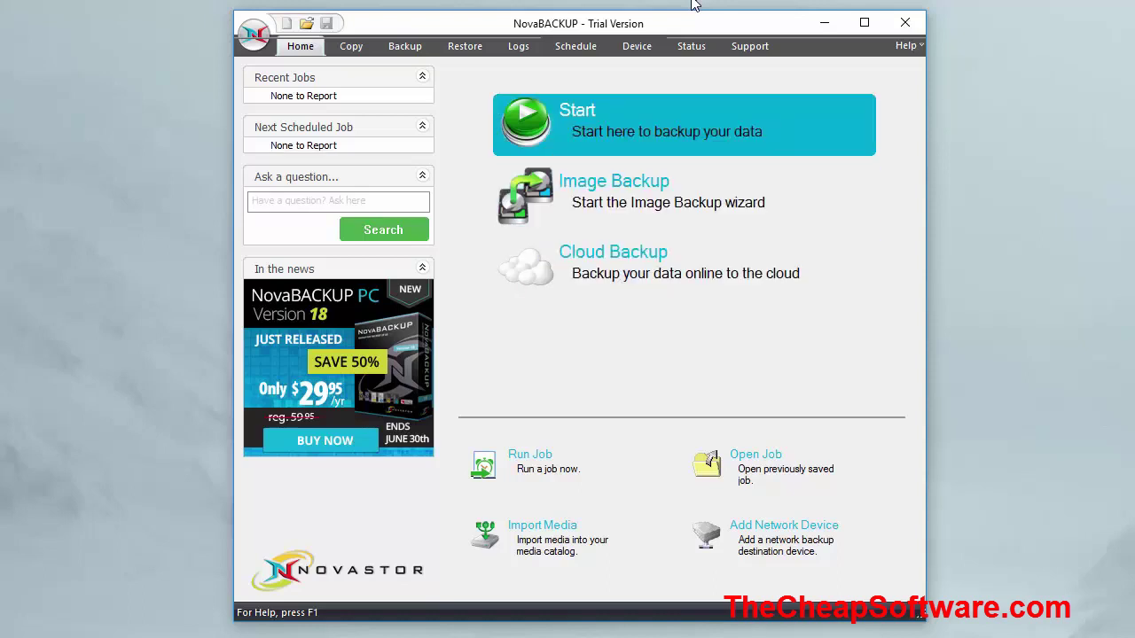
Step: Start a new backup job, browse its source tree, and open Advanced Settings
{"action": "key", "text": "Return"}
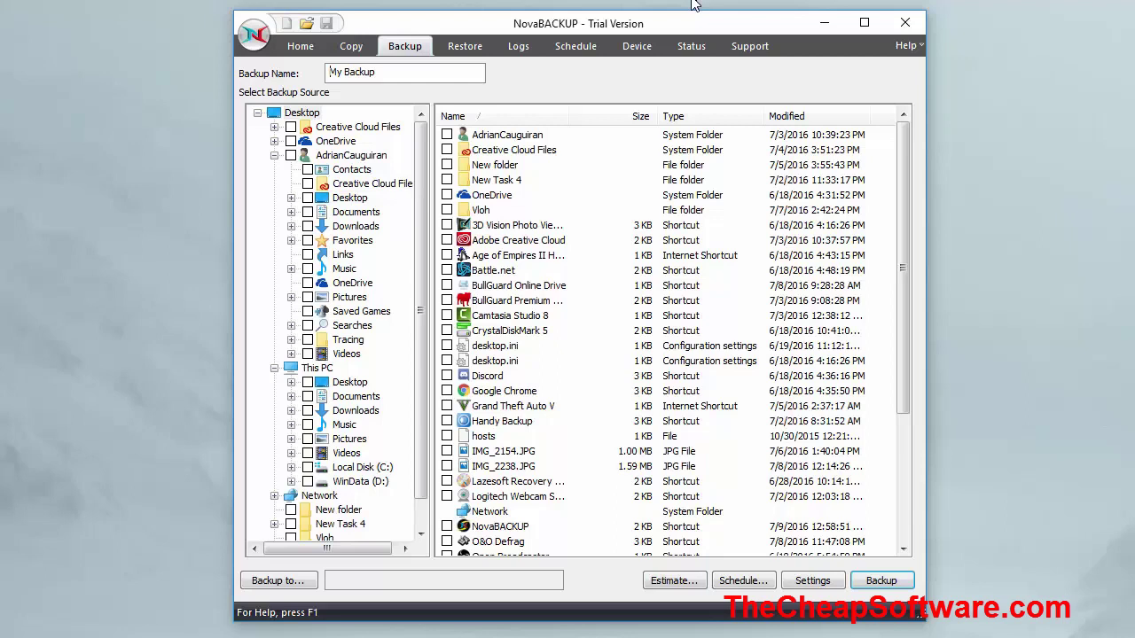
{"action": "scroll", "coordinate": [354, 203], "scroll_direction": "down", "scroll_amount": 1}
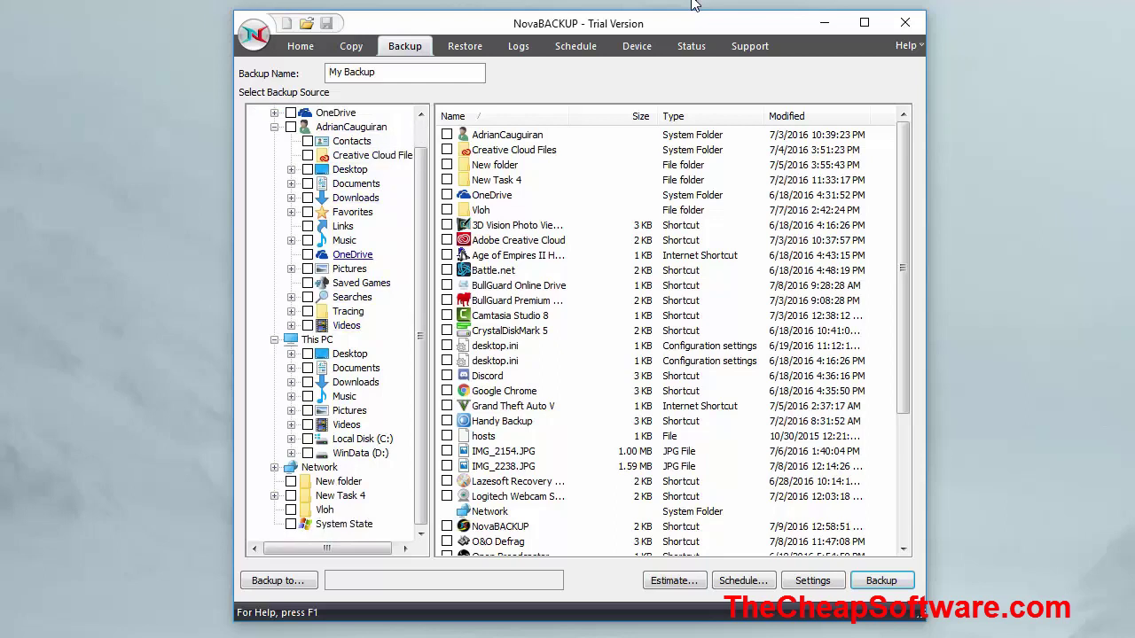
{"action": "scroll", "coordinate": [373, 186], "scroll_direction": "up", "scroll_amount": 1}
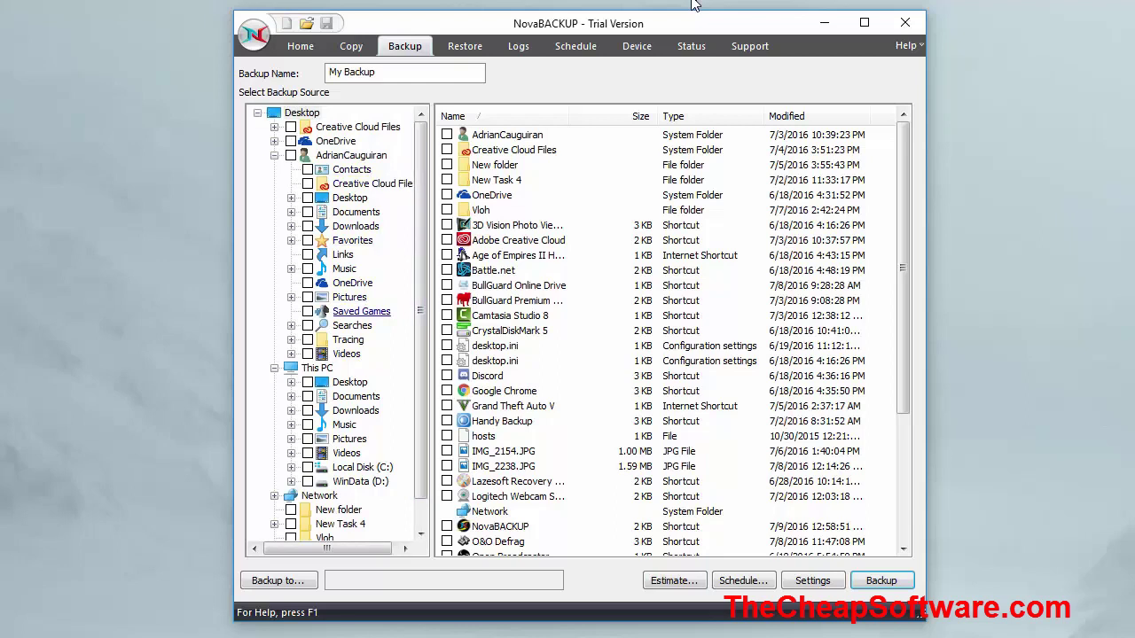
{"action": "scroll", "coordinate": [361, 311], "scroll_direction": "down", "scroll_amount": 1}
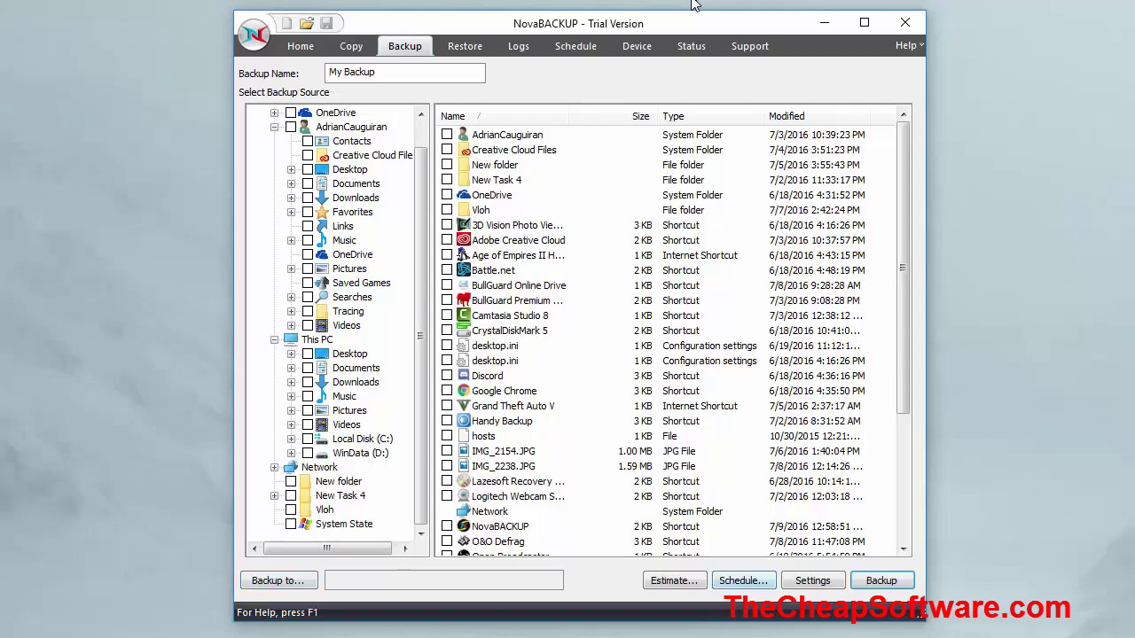
{"action": "left_click", "coordinate": [812, 581]}
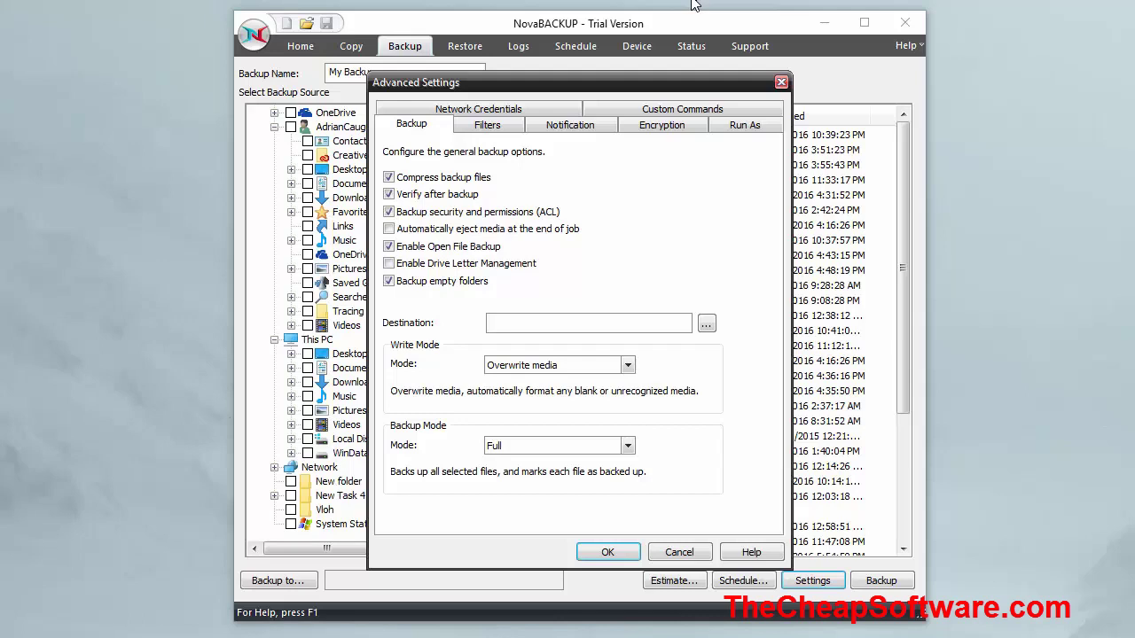
Step: Keep Full as the backup mode and close Advanced Settings
{"action": "key", "text": "alt+Down"}
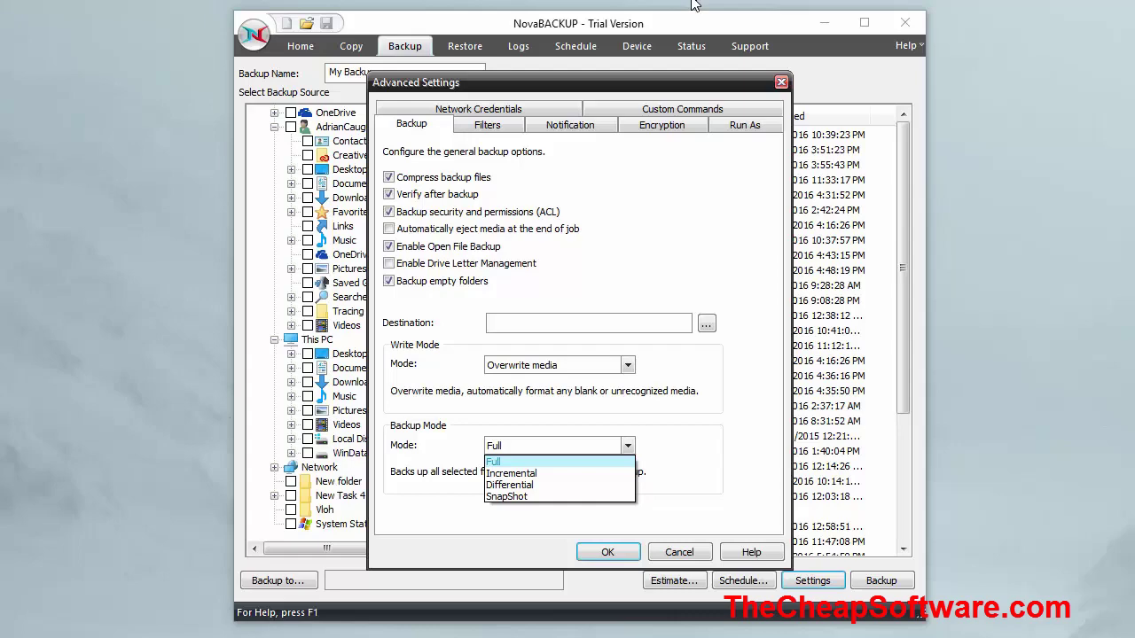
{"action": "key", "text": "Return"}
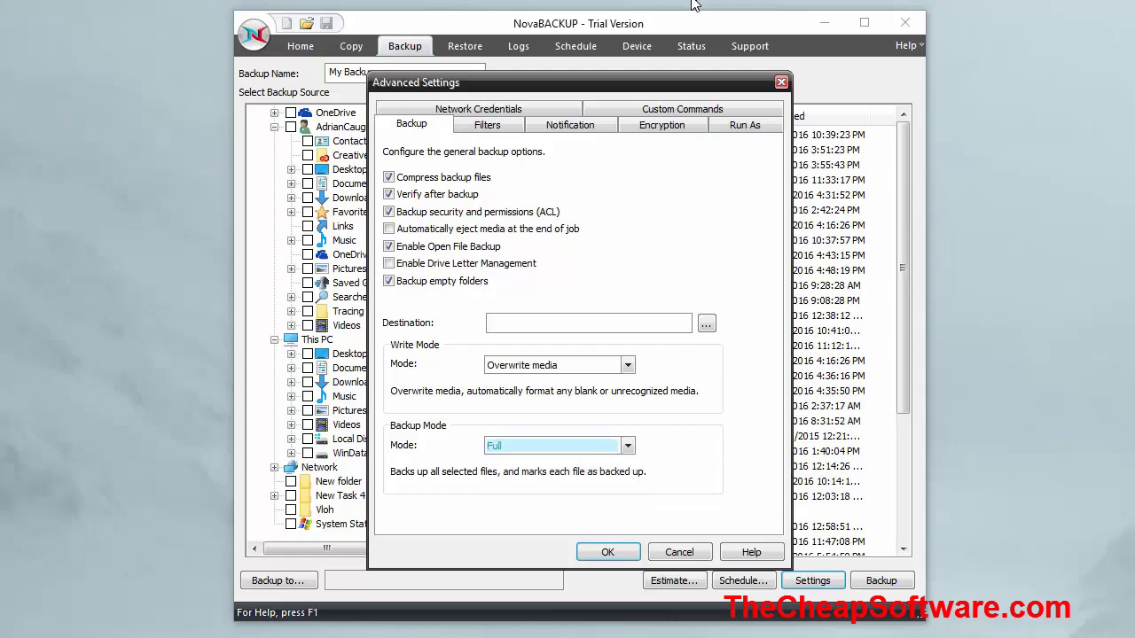
{"action": "key", "text": "Return"}
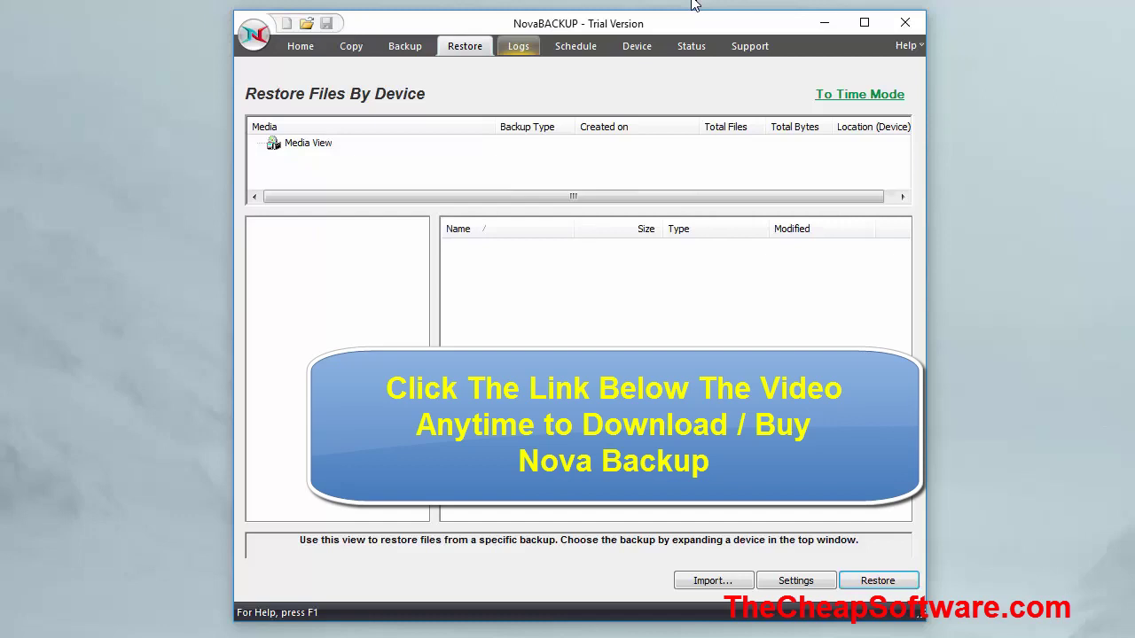
Step: Visit the Logs, Schedule, Device, Status, Support and Copy tabs in turn
{"action": "left_click", "coordinate": [518, 45]}
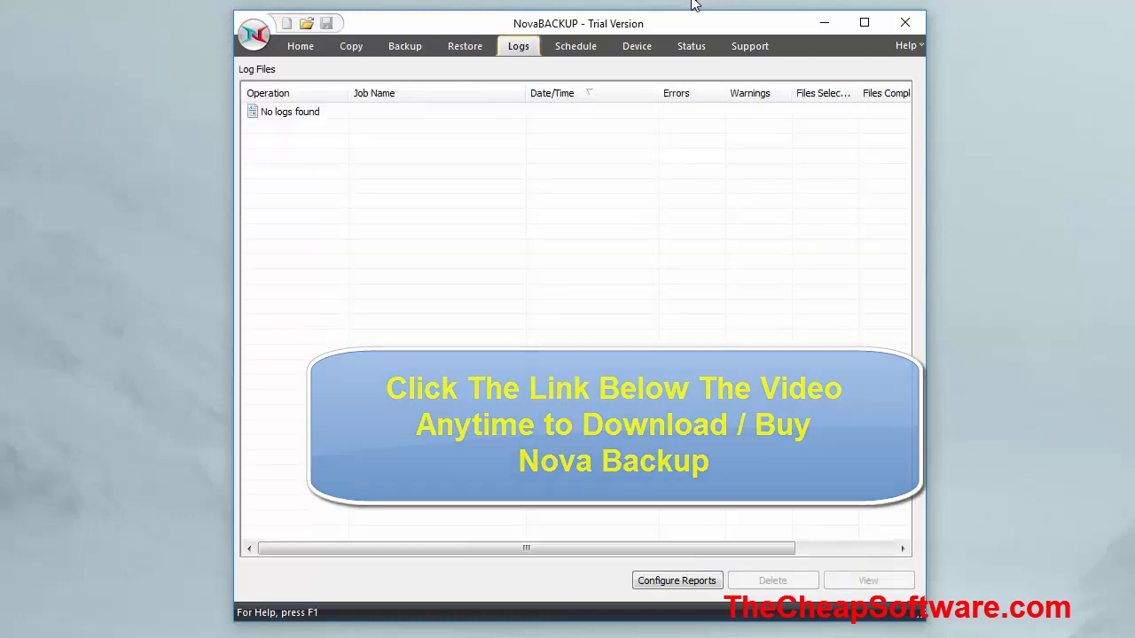
{"action": "left_click", "coordinate": [575, 45]}
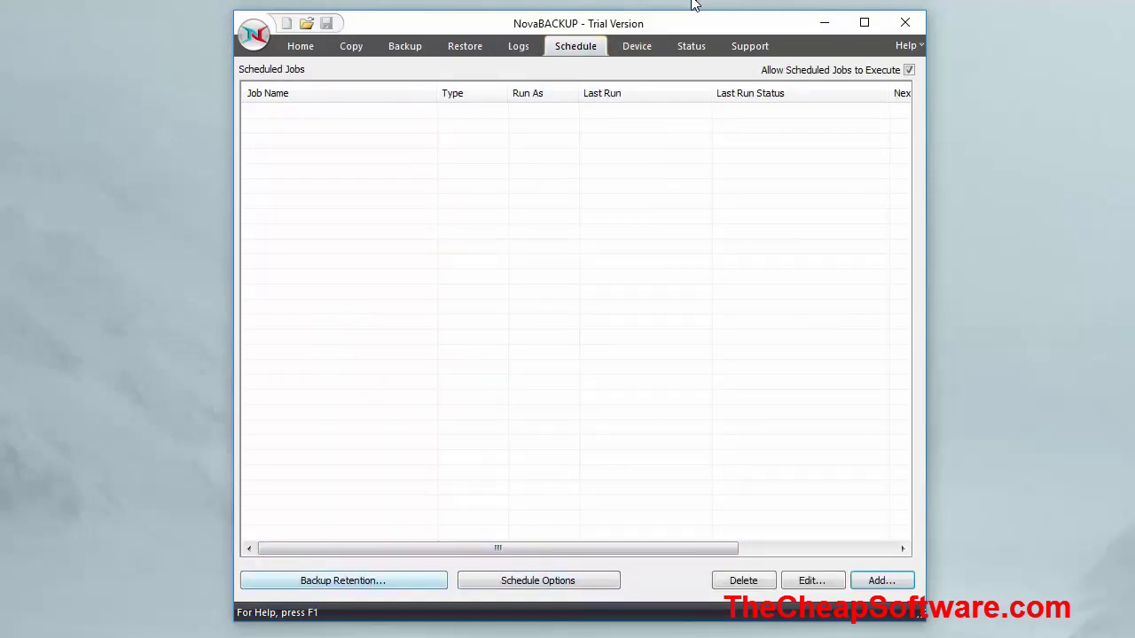
{"action": "left_click", "coordinate": [637, 46]}
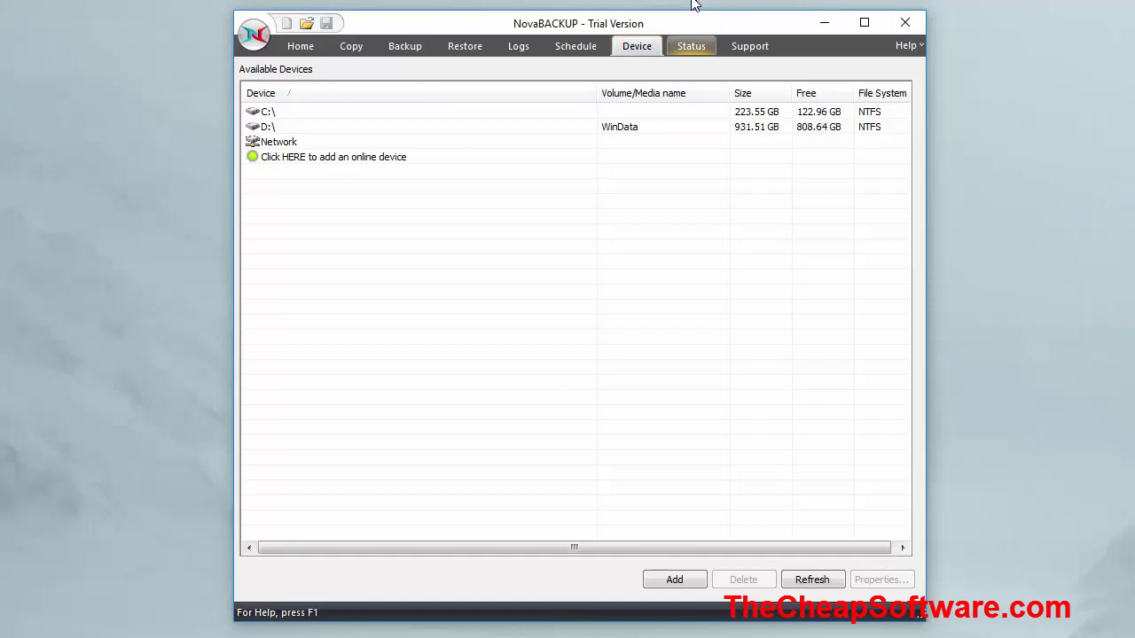
{"action": "left_click", "coordinate": [690, 45]}
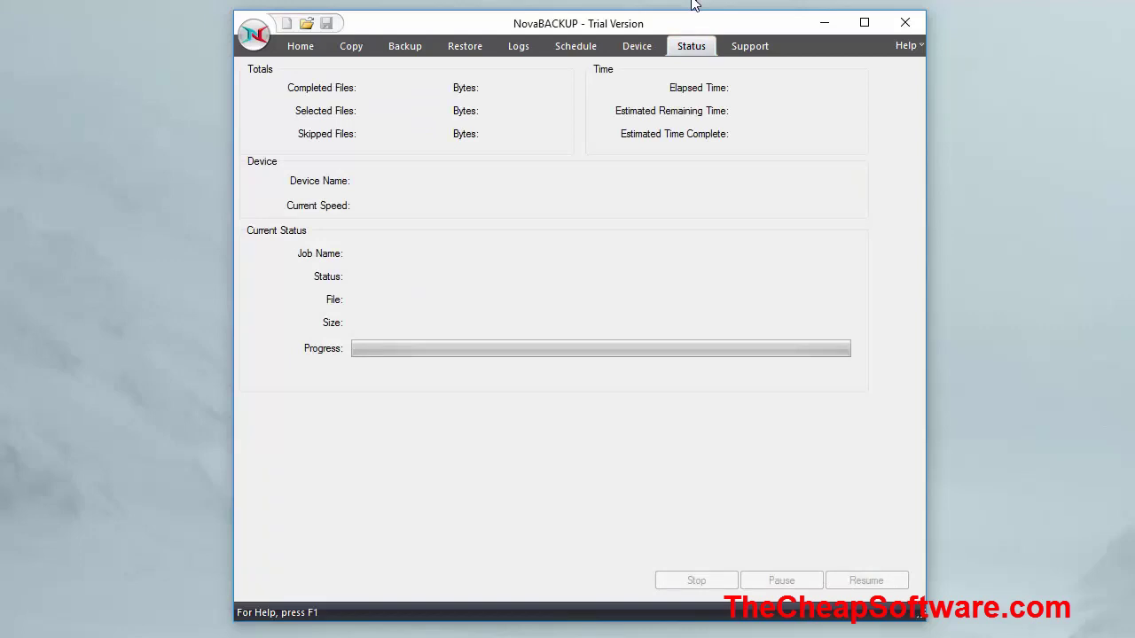
{"action": "left_click", "coordinate": [751, 45]}
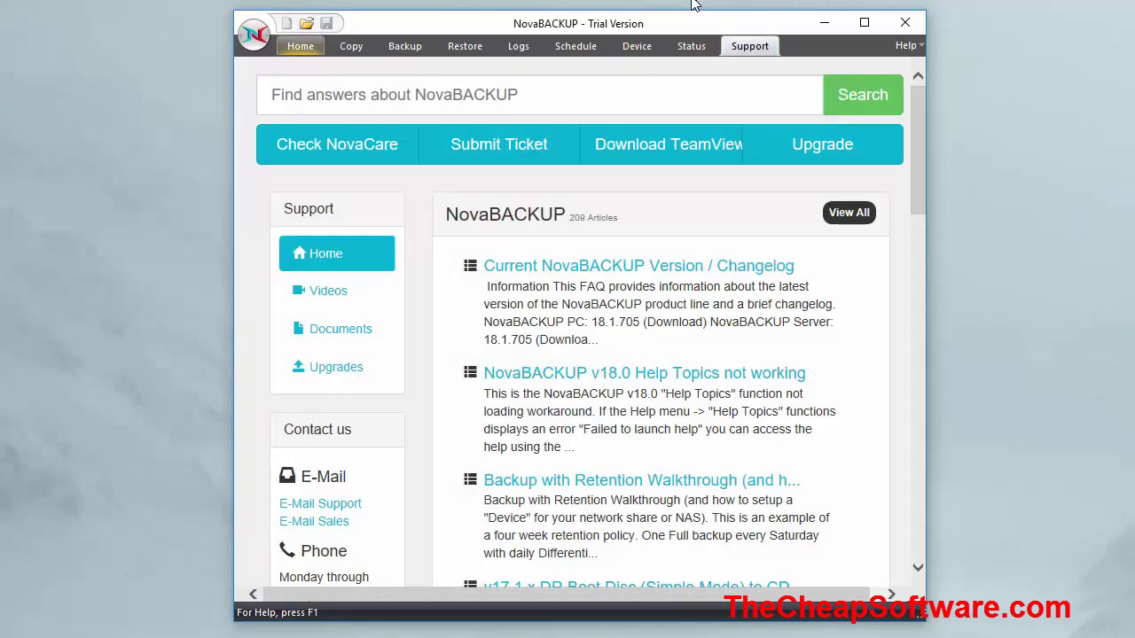
{"action": "left_click", "coordinate": [352, 46]}
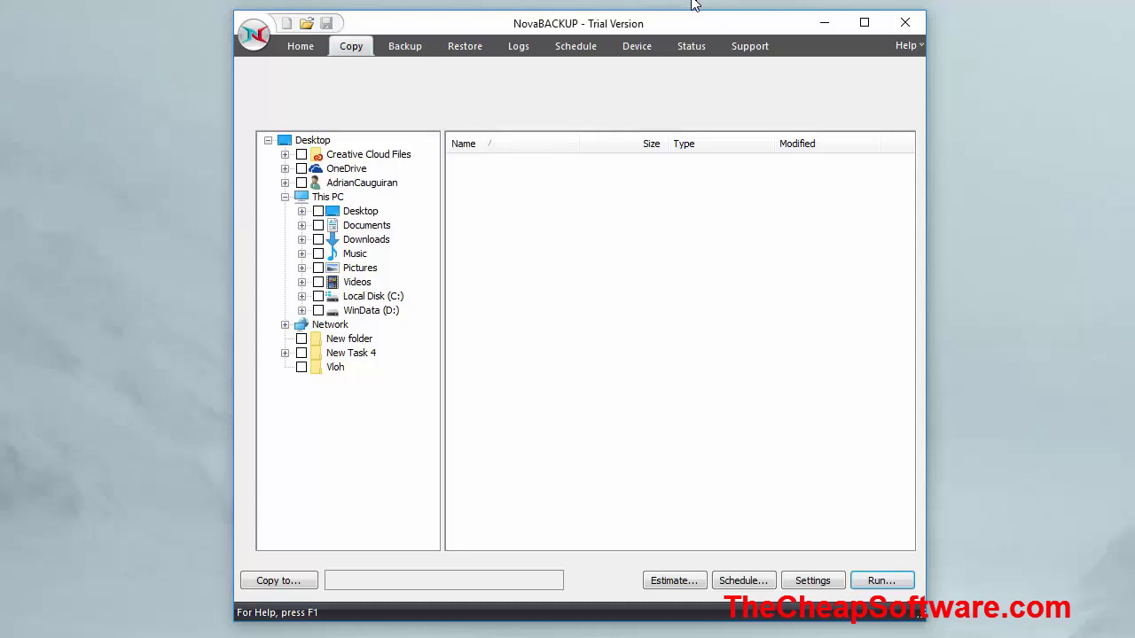
{"action": "left_click", "coordinate": [300, 45]}
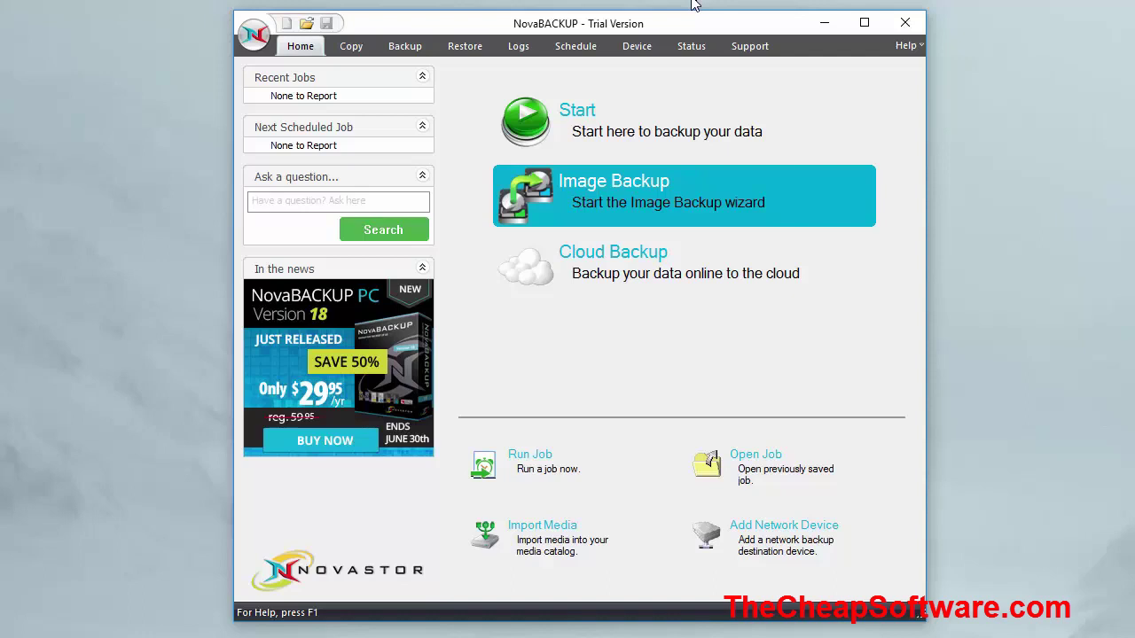
{"action": "key", "text": "Down"}
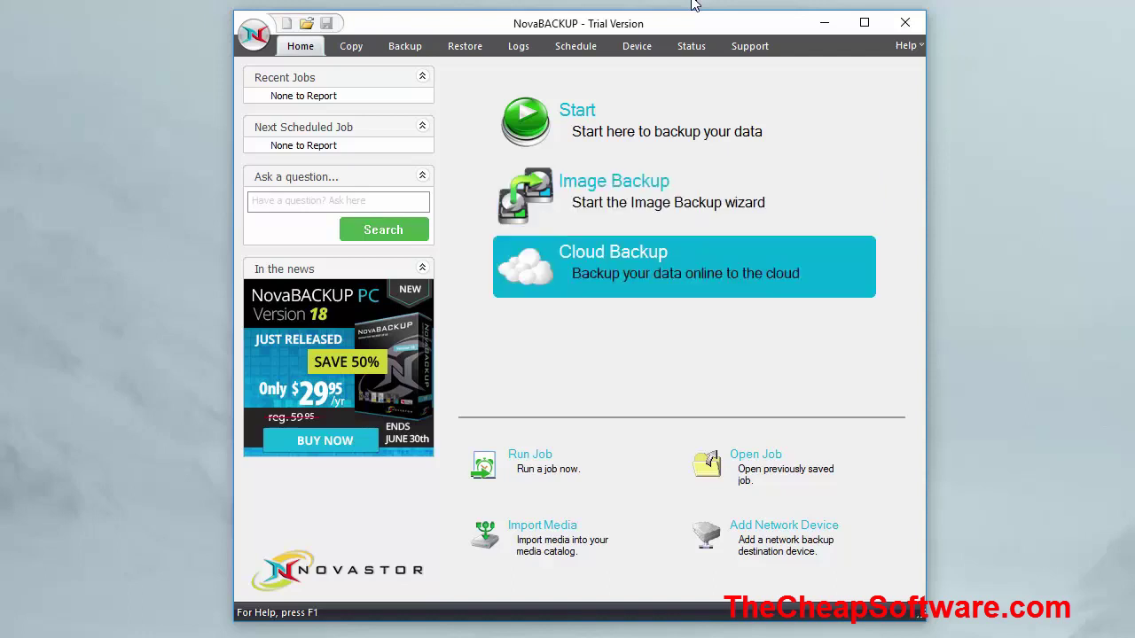
{"action": "key", "text": "Down"}
{"action": "key", "text": "Down"}
{"action": "key", "text": "Up"}
{"action": "key", "text": "Down"}
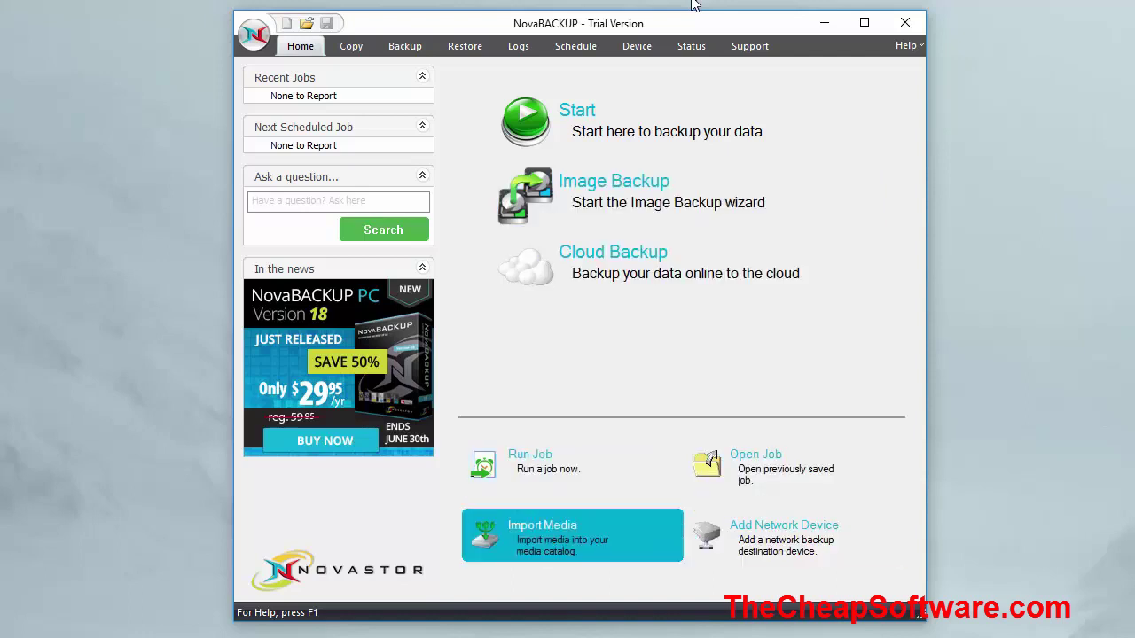
{"action": "key", "text": "Right"}
{"action": "key", "text": "Up"}
{"action": "key", "text": "Left"}
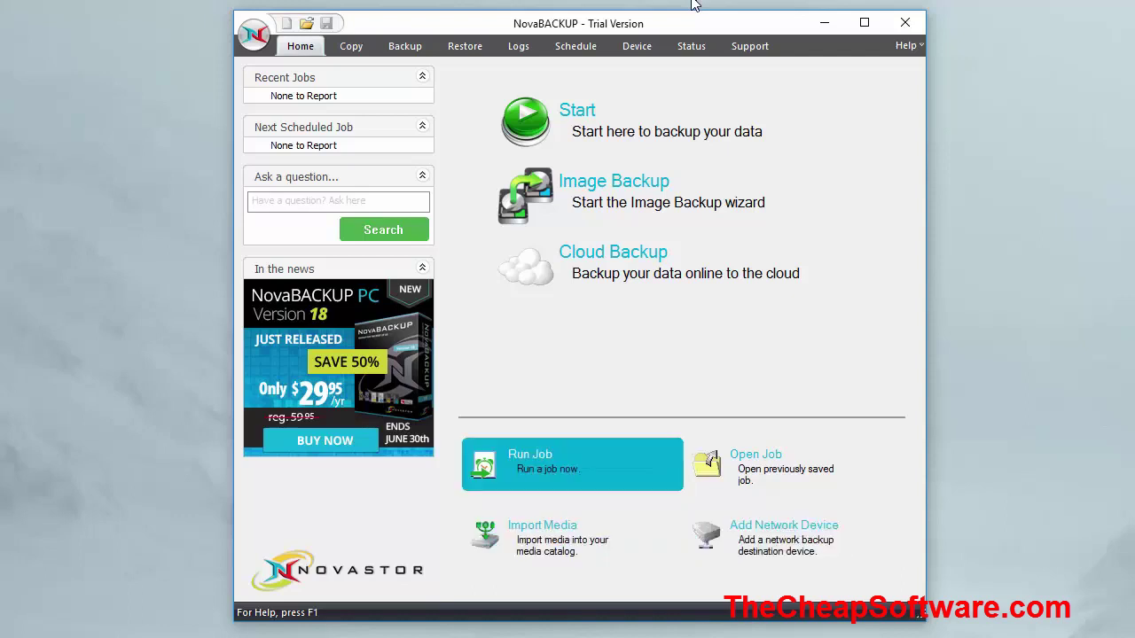
{"action": "key", "text": "Right"}
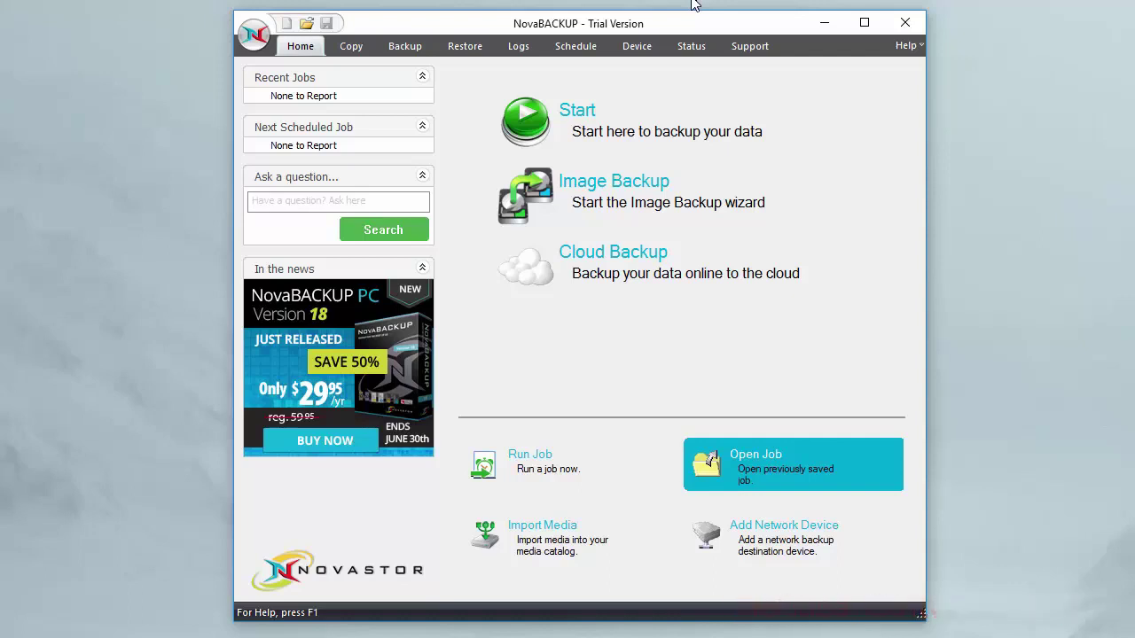
{"action": "key", "text": "Right"}
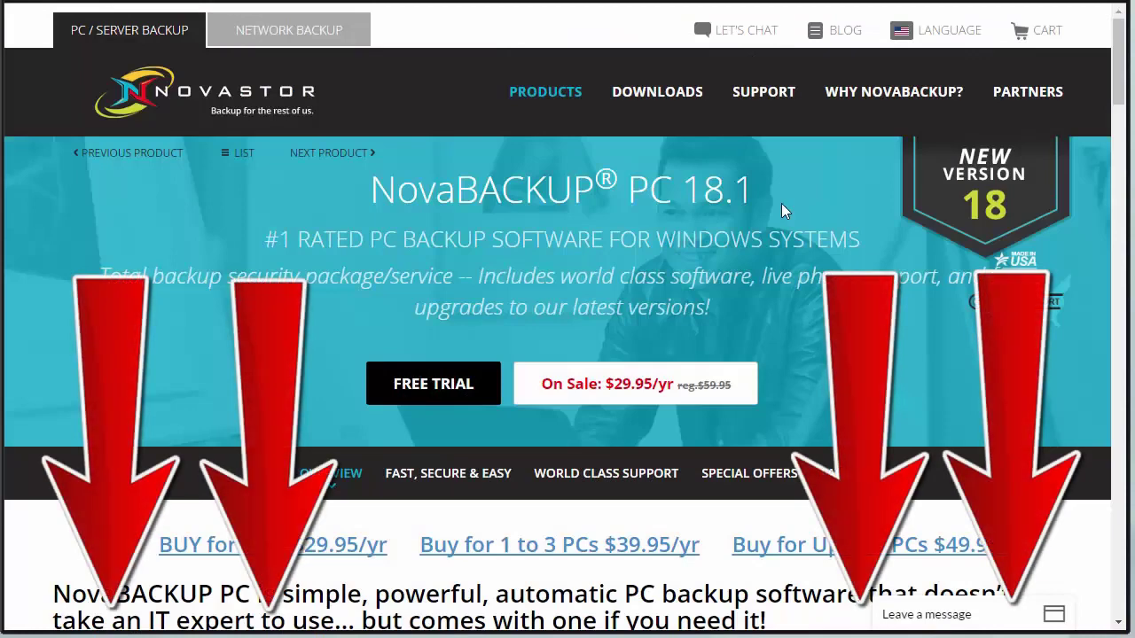
Step: Scroll the NovaBACKUP PC 18.1 product page down to the overview text
{"action": "scroll", "coordinate": [781, 210], "scroll_direction": "down", "scroll_amount": 1}
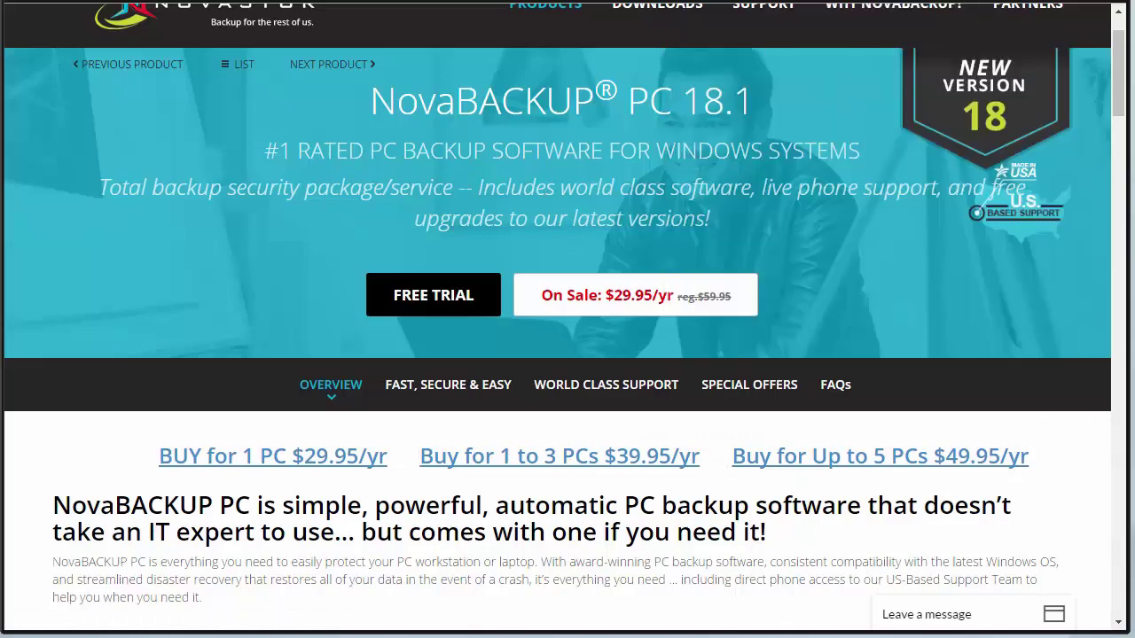
{"action": "key", "text": "alt+Left"}
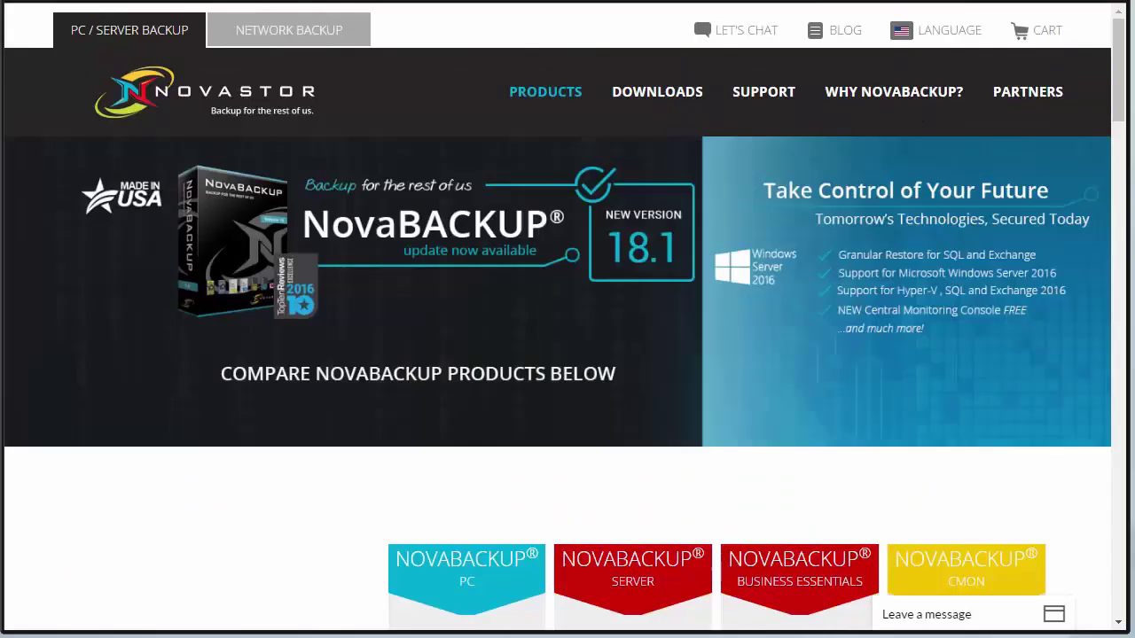
{"action": "scroll", "coordinate": [799, 283], "scroll_direction": "down", "scroll_amount": 2}
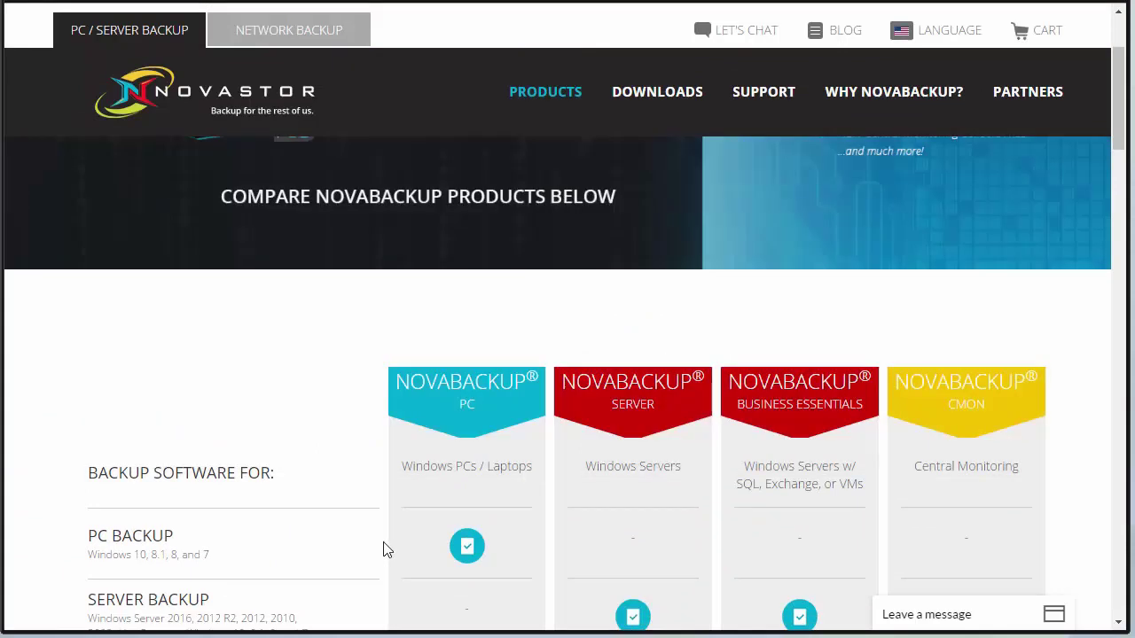
{"action": "scroll", "coordinate": [449, 424], "scroll_direction": "down", "scroll_amount": 2}
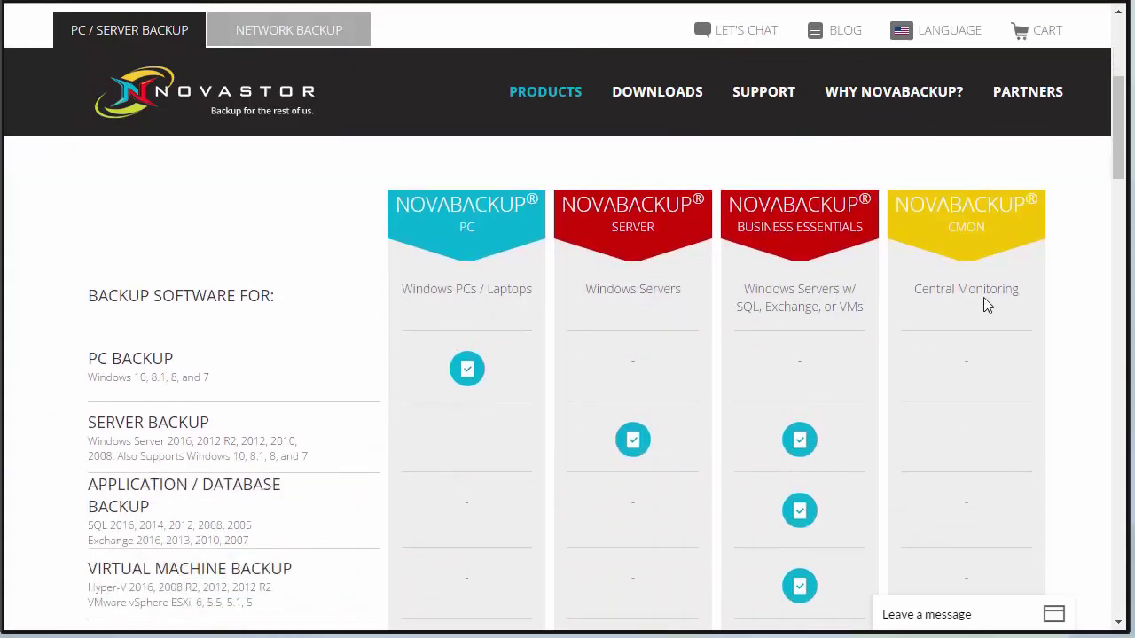
{"action": "scroll", "coordinate": [976, 297], "scroll_direction": "down", "scroll_amount": 1}
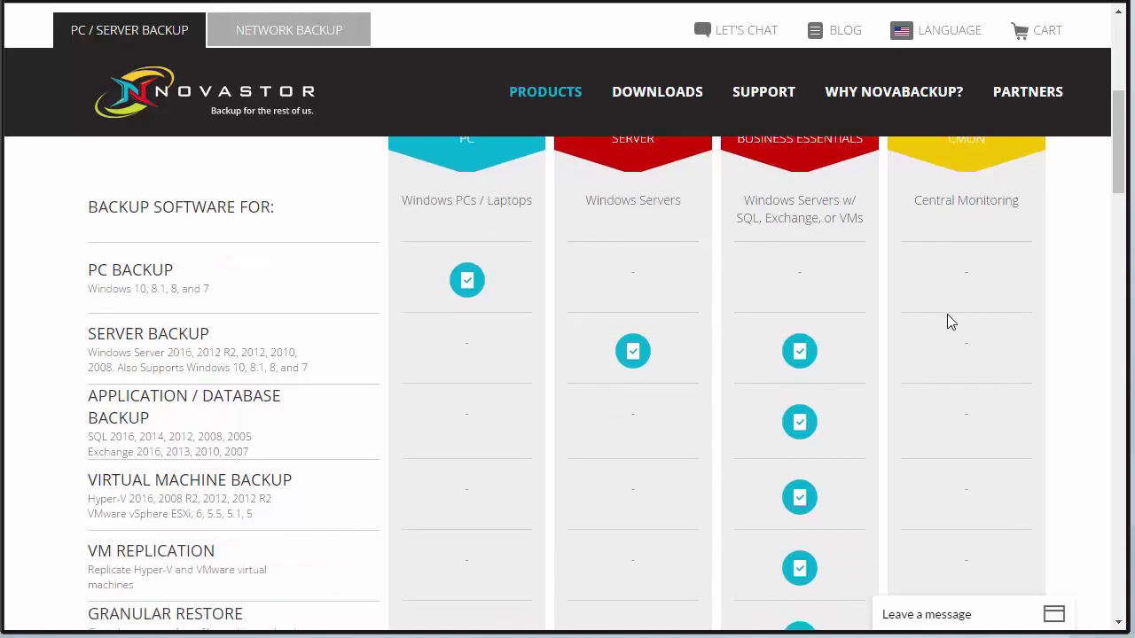
{"action": "scroll", "coordinate": [870, 332], "scroll_direction": "up", "scroll_amount": 1}
{"action": "scroll", "coordinate": [803, 302], "scroll_direction": "down", "scroll_amount": 3}
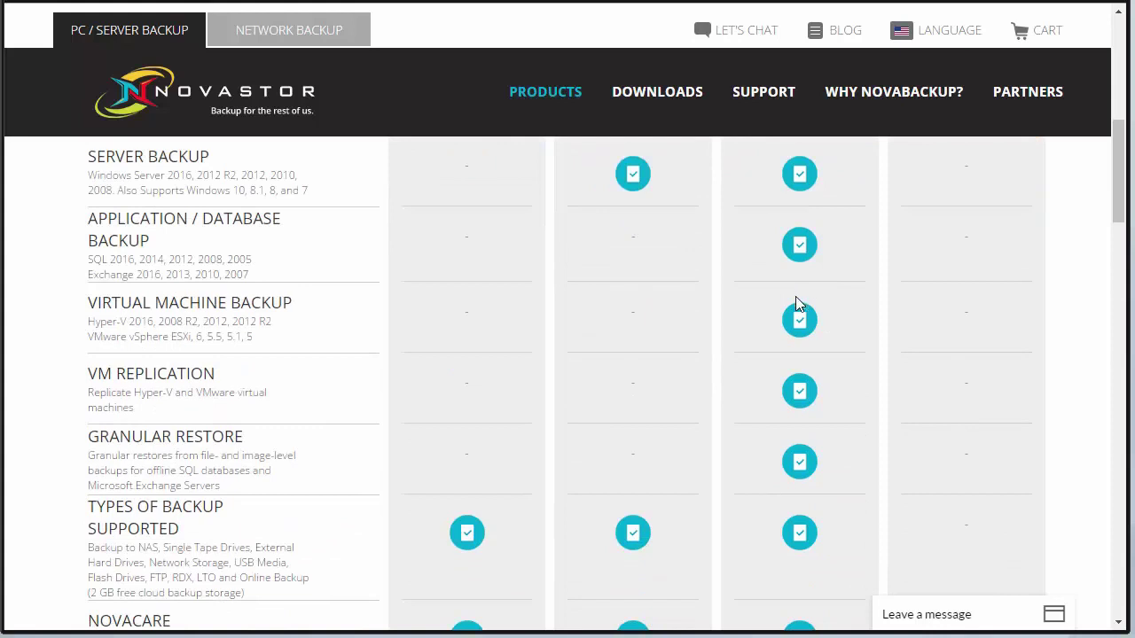
{"action": "scroll", "coordinate": [803, 418], "scroll_direction": "down", "scroll_amount": 1}
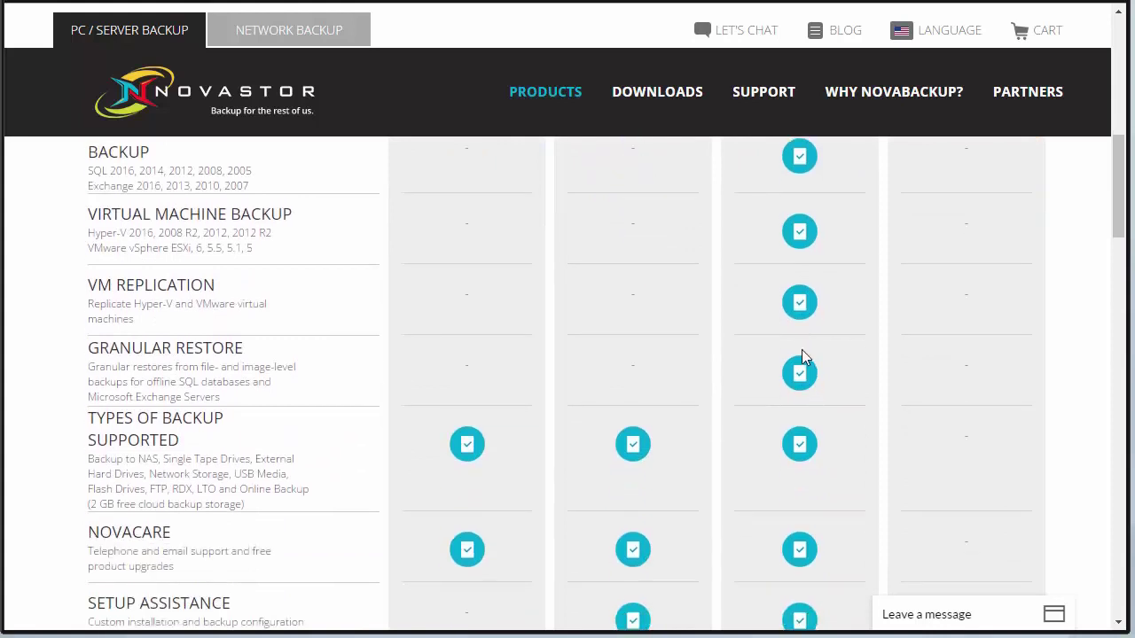
{"action": "scroll", "coordinate": [827, 346], "scroll_direction": "down", "scroll_amount": 3}
{"action": "scroll", "coordinate": [811, 390], "scroll_direction": "down", "scroll_amount": 2}
{"action": "scroll", "coordinate": [803, 425], "scroll_direction": "up", "scroll_amount": 12}
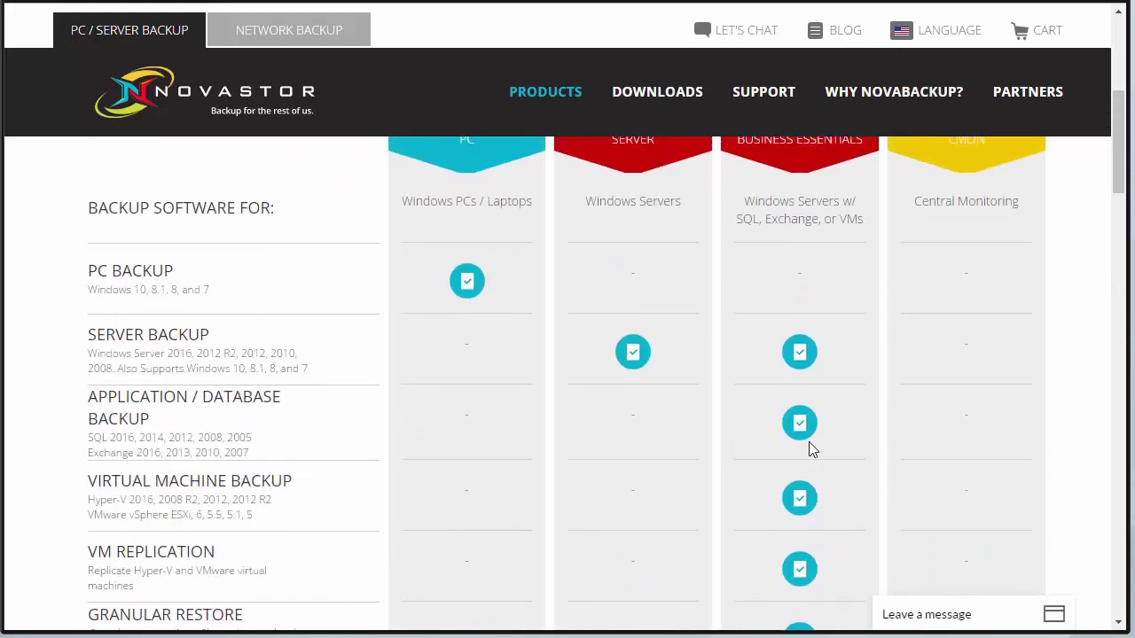
{"action": "scroll", "coordinate": [676, 426], "scroll_direction": "down", "scroll_amount": 3}
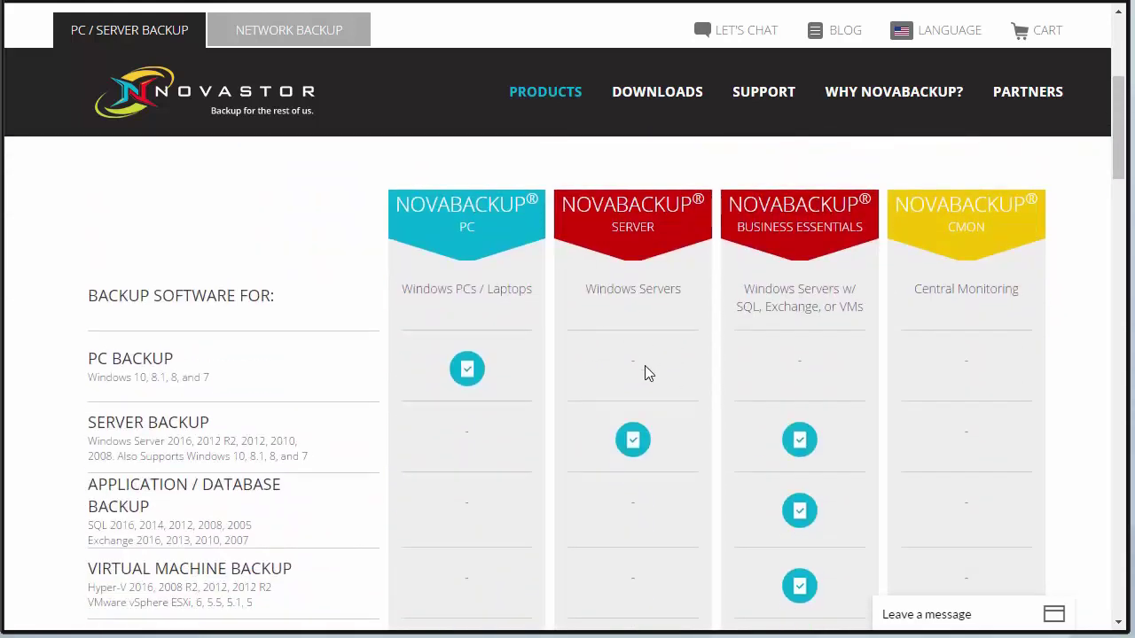
{"action": "scroll", "coordinate": [608, 319], "scroll_direction": "down", "scroll_amount": 2}
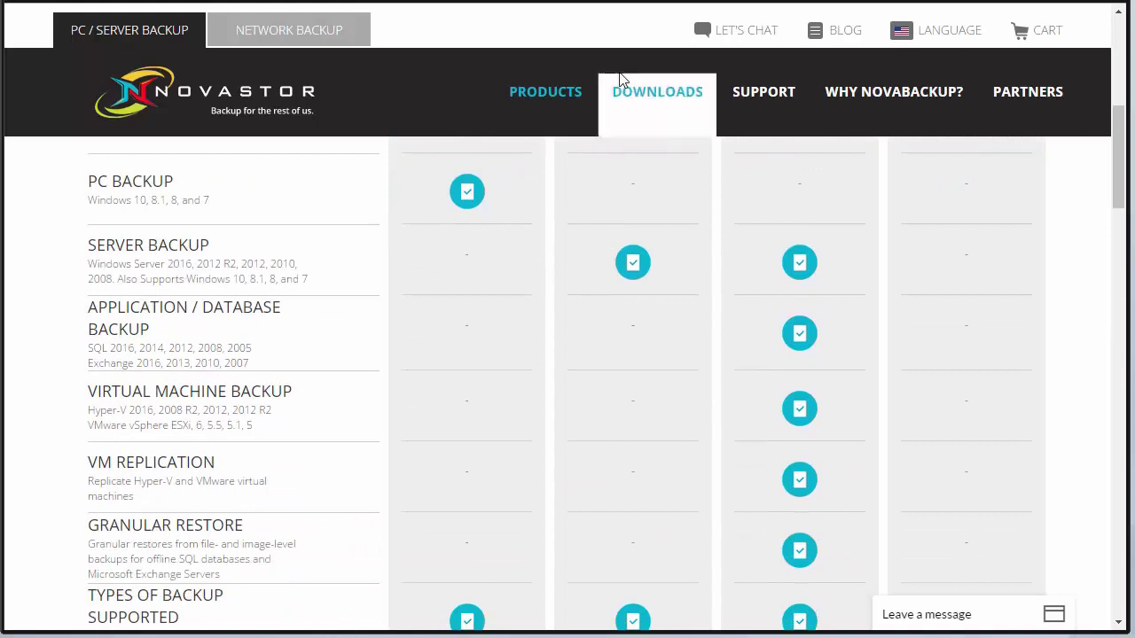
{"action": "scroll", "coordinate": [687, 321], "scroll_direction": "up", "scroll_amount": 2}
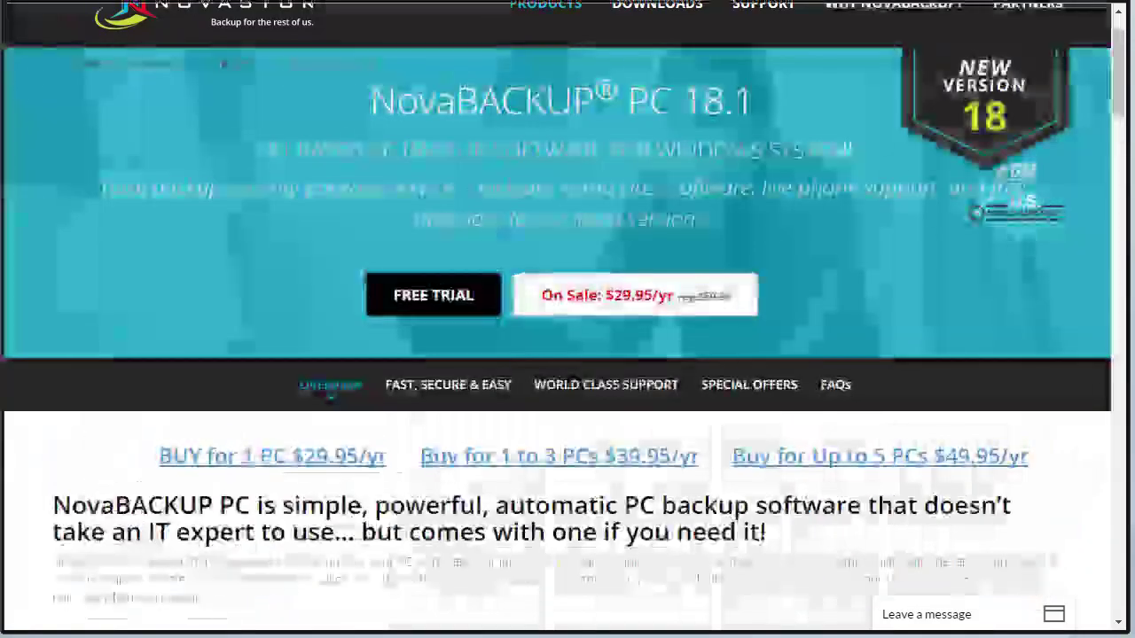
{"action": "scroll", "coordinate": [769, 264], "scroll_direction": "up", "scroll_amount": 1}
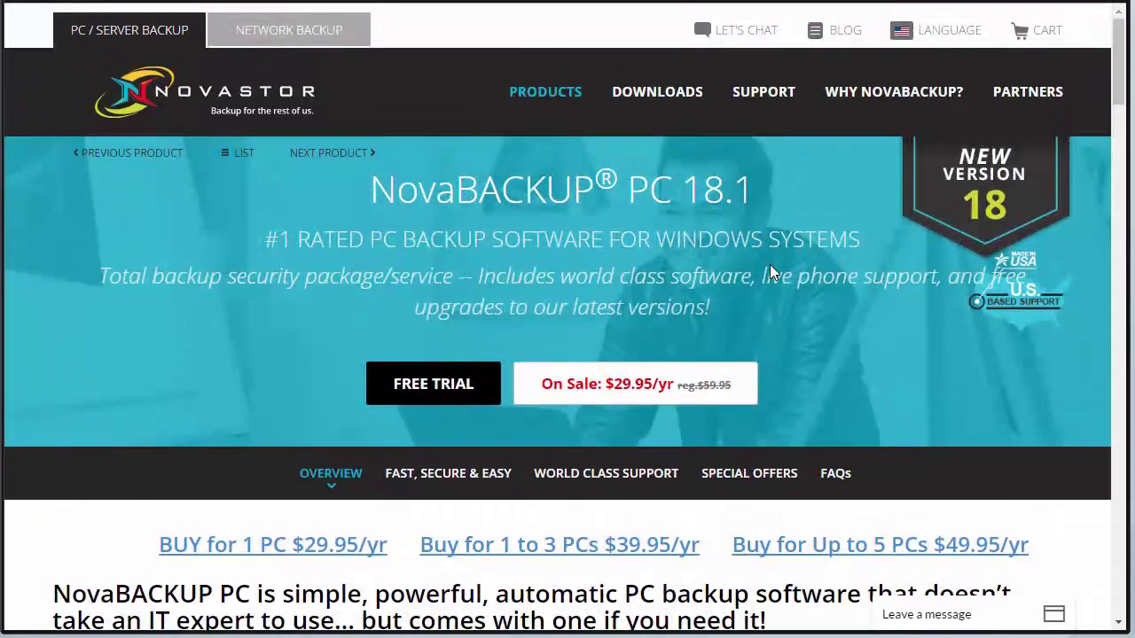